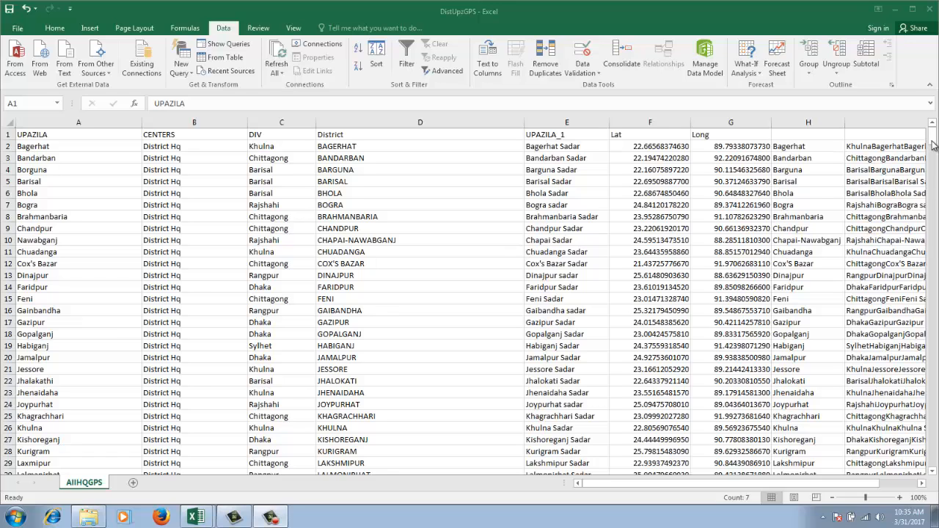
Look through the AllHQGPS sheet from the header row to the last record and back to the start
{"action": "left_click", "coordinate": [932, 141]}
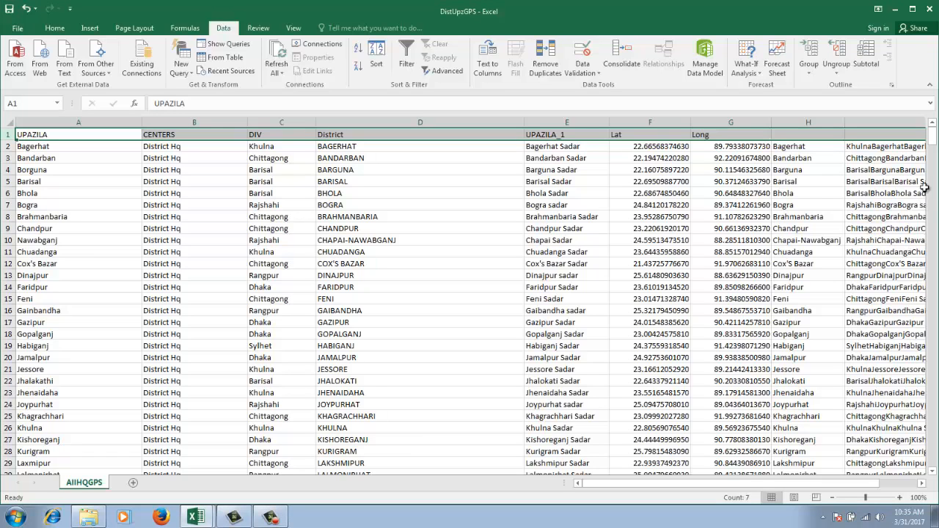
{"action": "left_click_drag", "start_coordinate": [932, 150], "coordinate": [932, 455]}
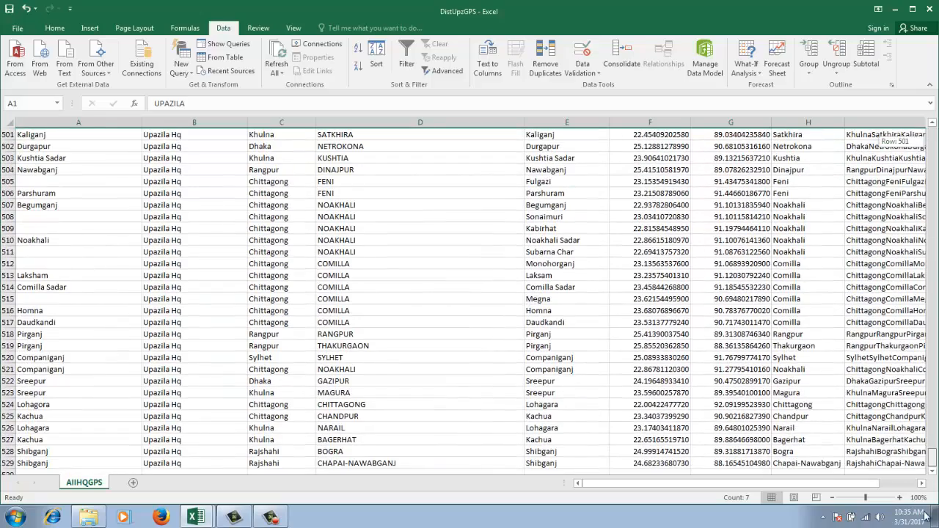
{"action": "scroll", "coordinate": [424, 378], "scroll_direction": "down", "scroll_amount": 10}
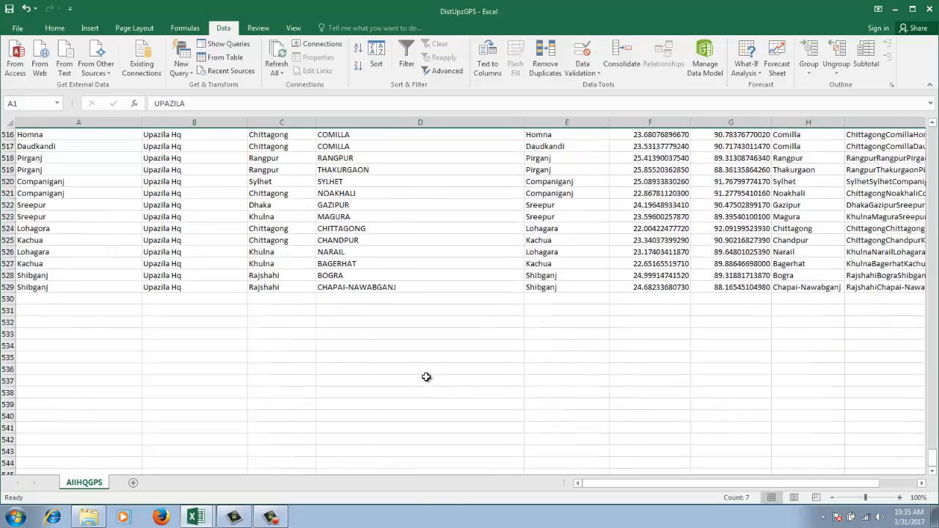
{"action": "scroll", "coordinate": [423, 377], "scroll_direction": "up", "scroll_amount": 20}
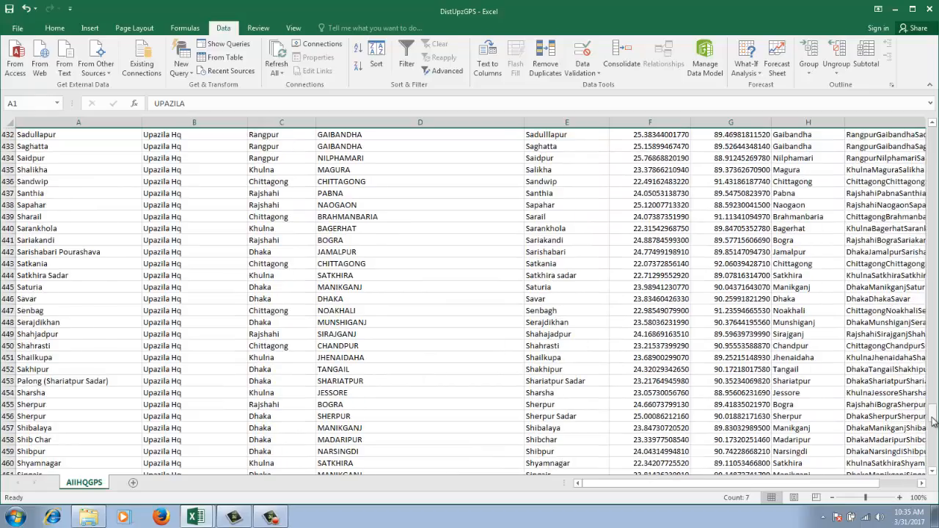
{"action": "left_click_drag", "start_coordinate": [932, 415], "coordinate": [933, 136]}
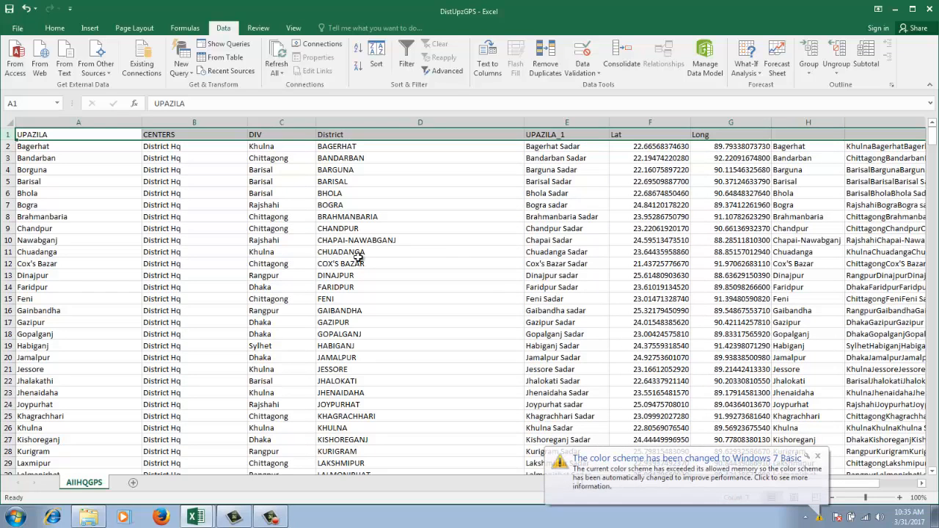
{"action": "left_click", "coordinate": [817, 455]}
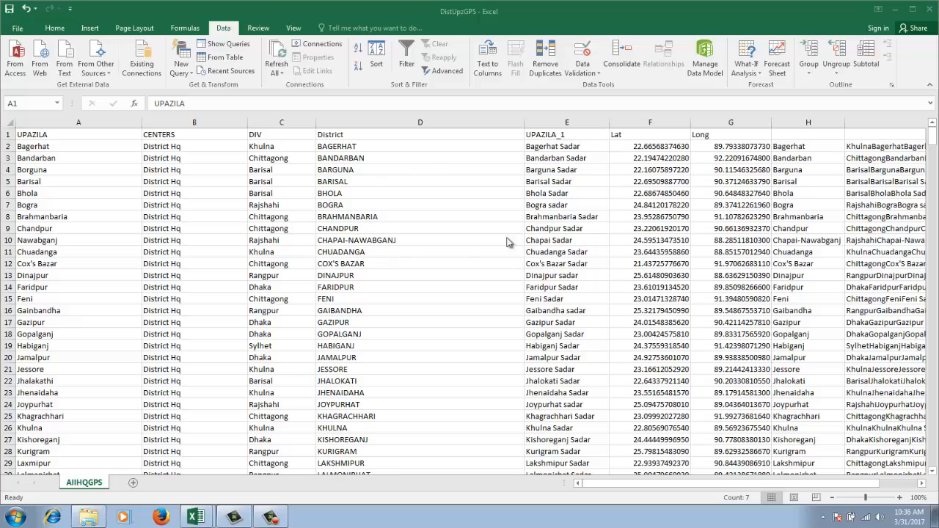
{"action": "mouse_move", "coordinate": [932, 138]}
{"action": "left_mouse_down"}
{"action": "mouse_move", "coordinate": [933, 181]}
{"action": "mouse_move", "coordinate": [932, 133]}
{"action": "left_mouse_up"}
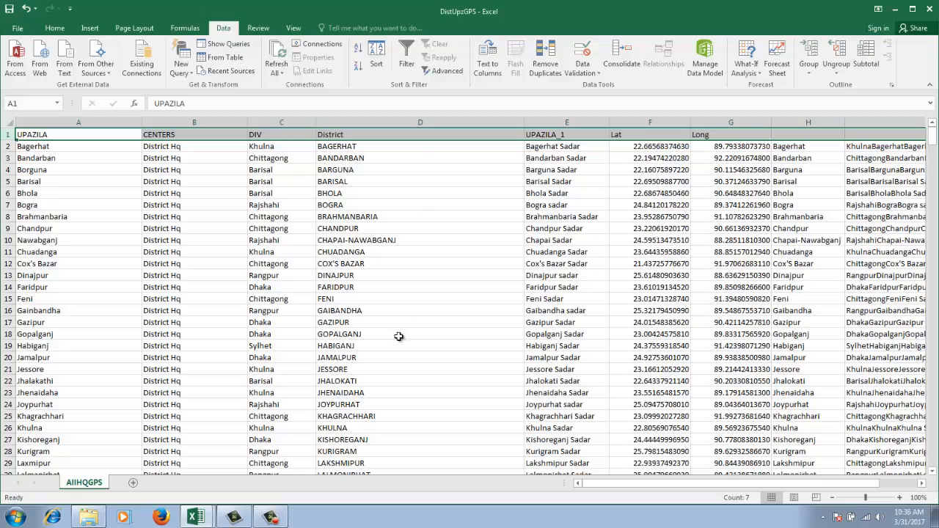
{"action": "scroll", "coordinate": [399, 336], "scroll_direction": "down", "scroll_amount": 4}
{"action": "scroll", "coordinate": [398, 336], "scroll_direction": "up", "scroll_amount": 4}
Turn on filtering for the header row of the AllHQGPS data
{"action": "left_click", "coordinate": [61, 28]}
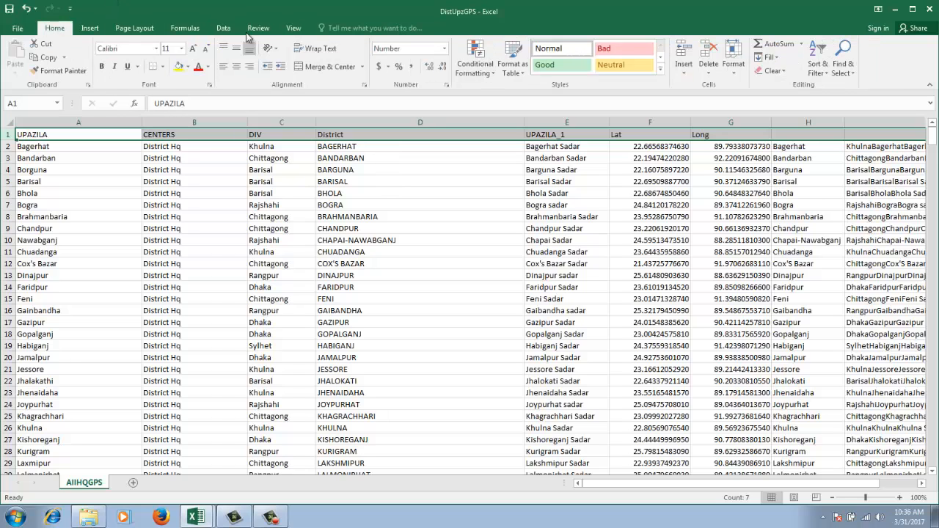
{"action": "left_click", "coordinate": [225, 29]}
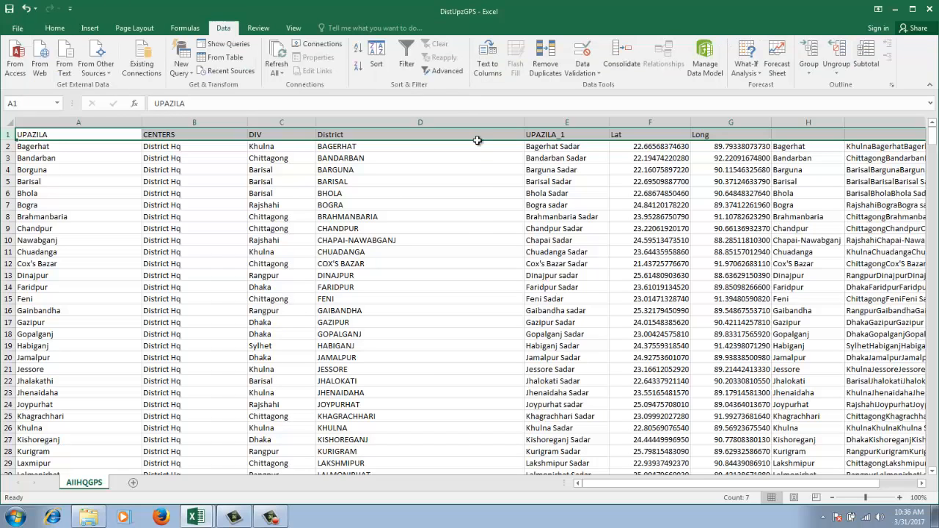
{"action": "left_click", "coordinate": [407, 59]}
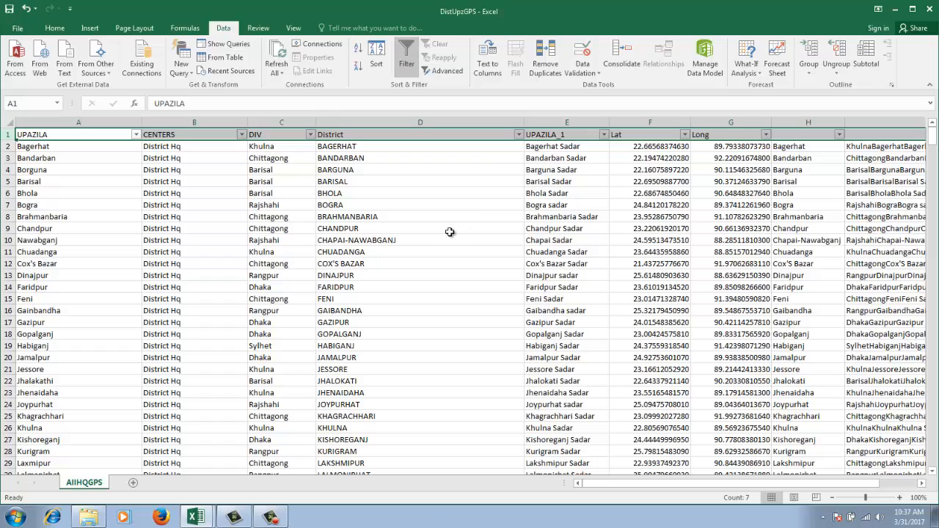
{"action": "left_click", "coordinate": [467, 193]}
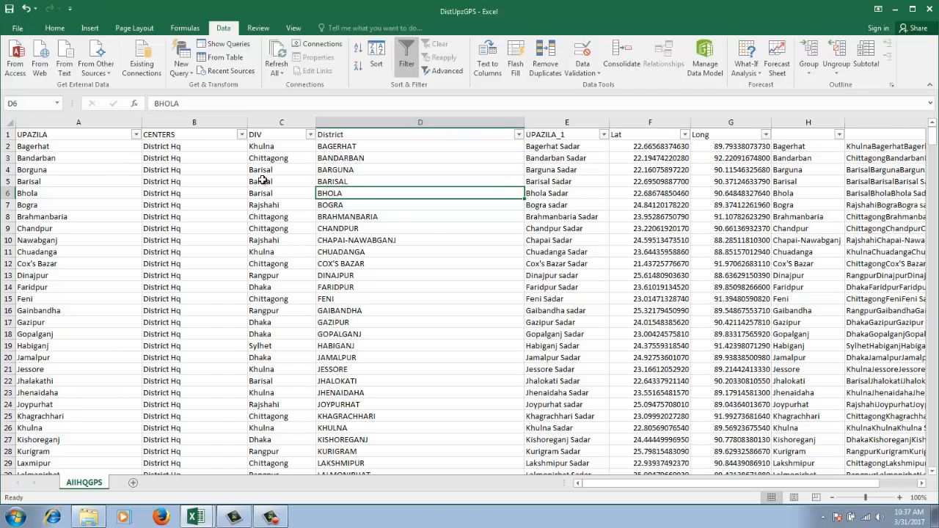
Examine the values in the UPAZILA column's filter list and close it without applying a filter
{"action": "left_click", "coordinate": [135, 135]}
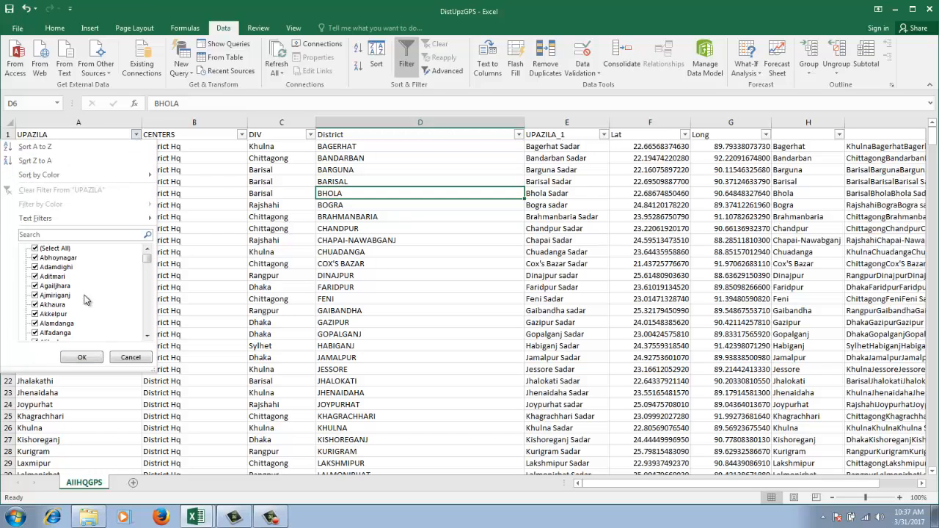
{"action": "left_click_drag", "start_coordinate": [146, 258], "coordinate": [161, 303]}
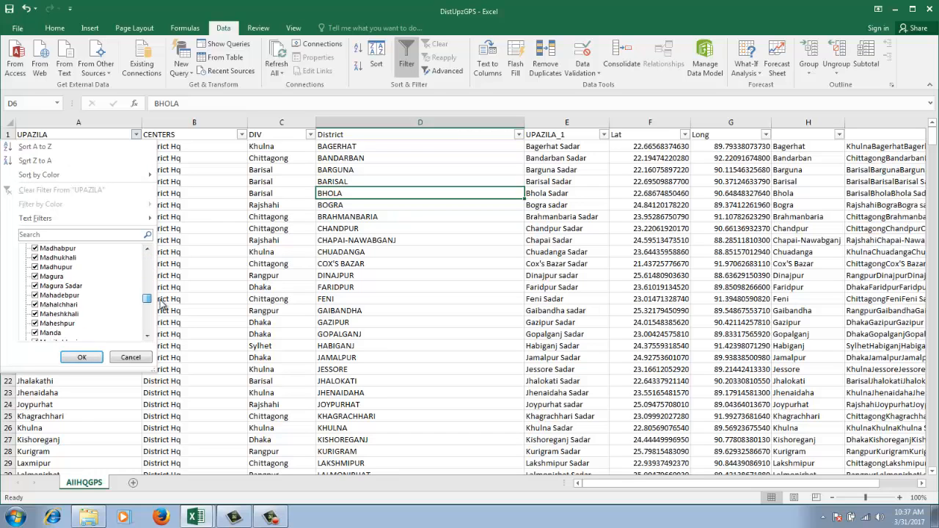
{"action": "left_click", "coordinate": [134, 360]}
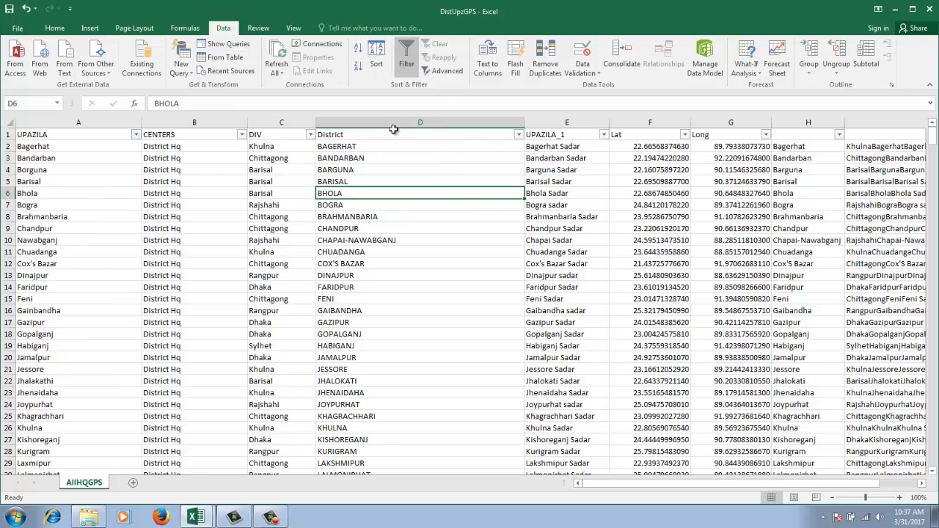
Filter the District column to show only the BRAHMANBARIA records
{"action": "left_click", "coordinate": [519, 134]}
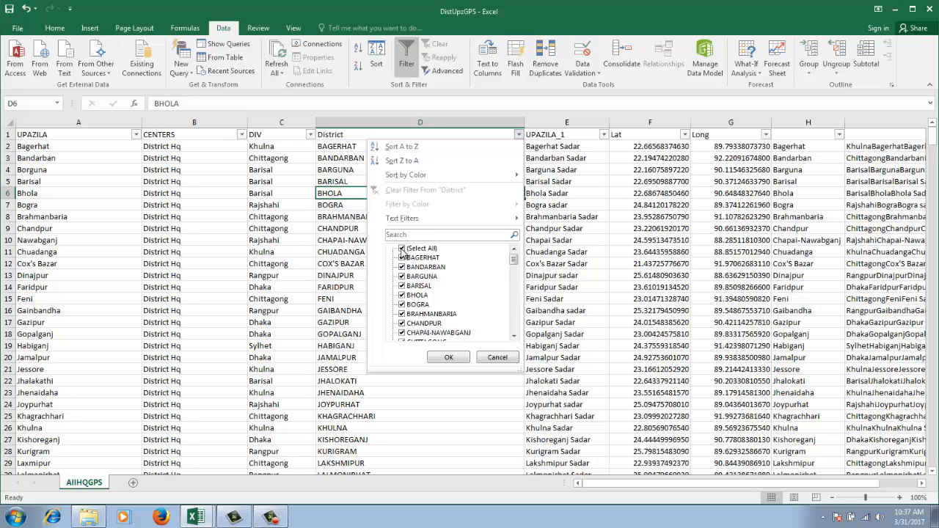
{"action": "left_click", "coordinate": [402, 249]}
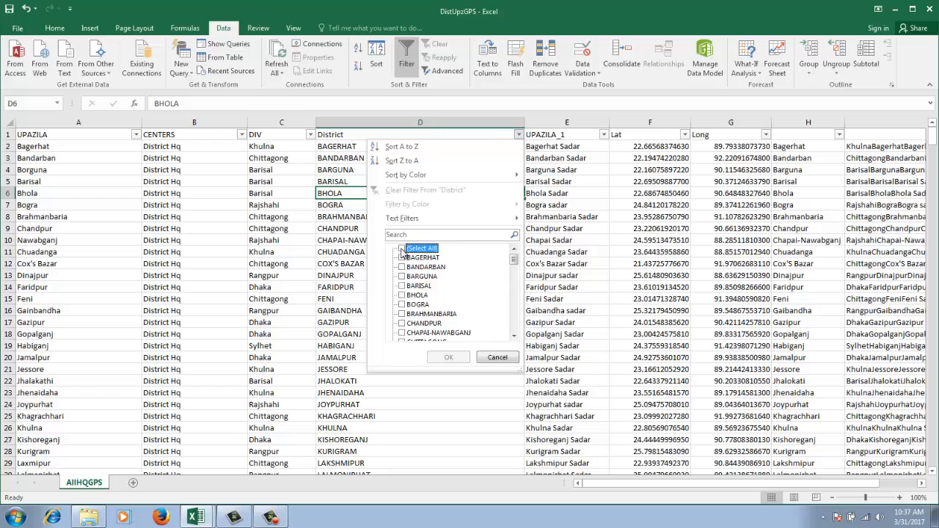
{"action": "left_click", "coordinate": [403, 314]}
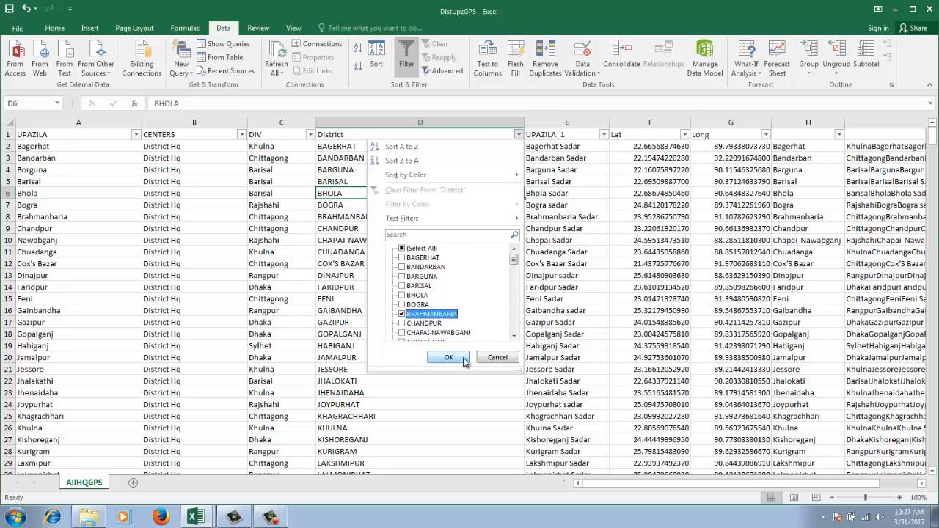
{"action": "left_click", "coordinate": [450, 360]}
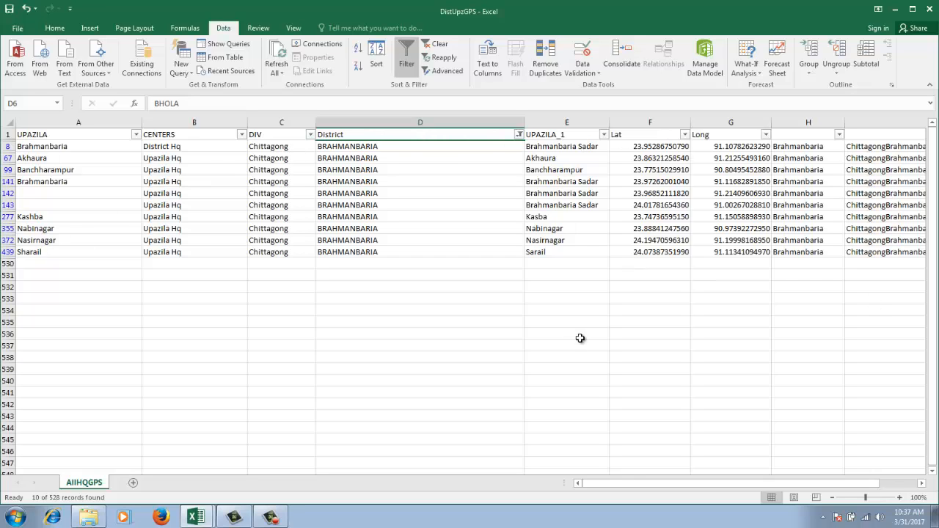
Change the District column filter to show only the BOGRA records
{"action": "left_click", "coordinate": [519, 134]}
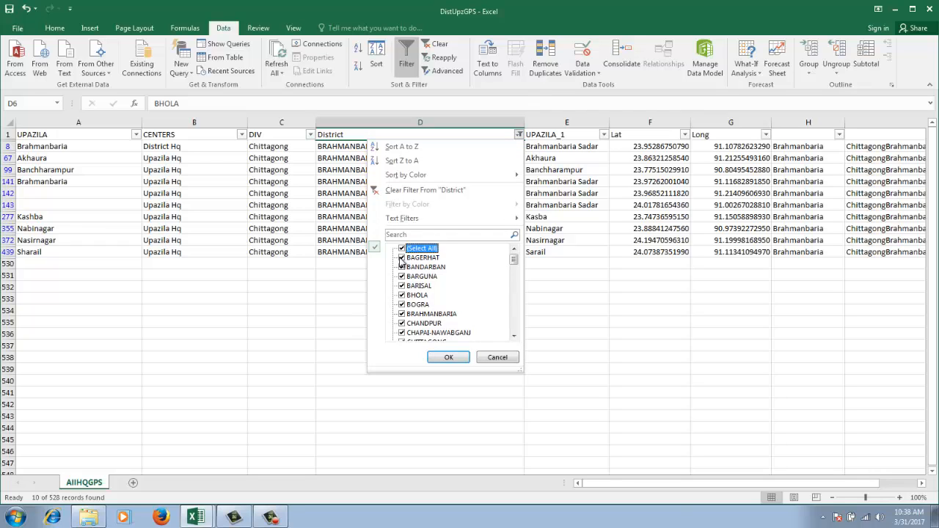
{"action": "left_click", "coordinate": [407, 252]}
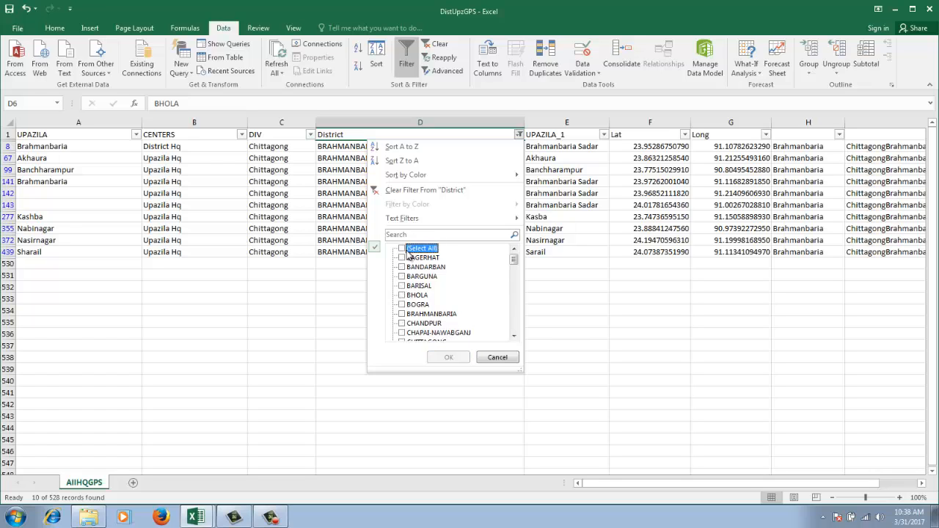
{"action": "left_click", "coordinate": [403, 305]}
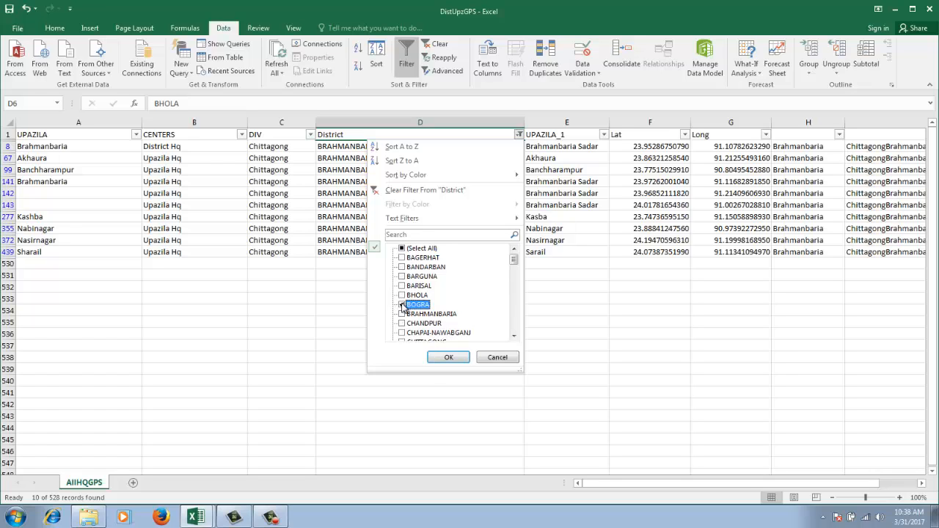
{"action": "left_click", "coordinate": [446, 358]}
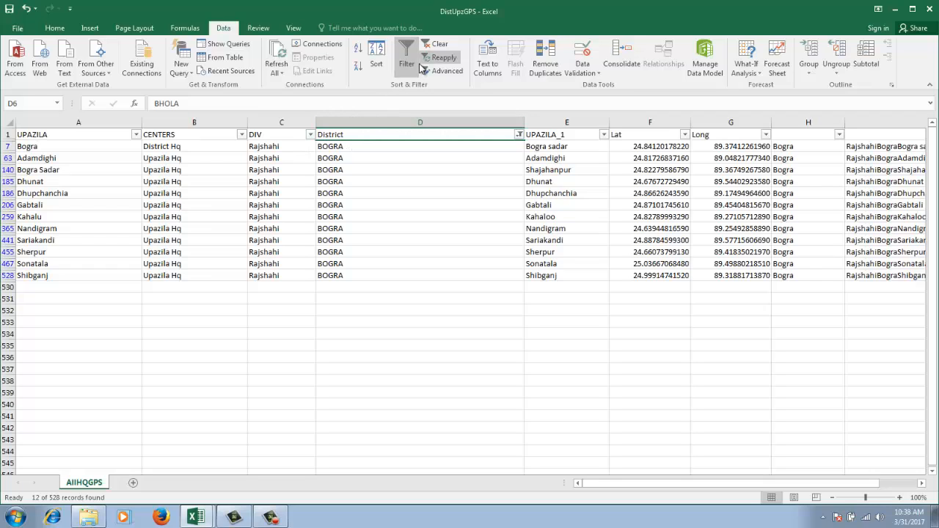
Select all districts again in the District column filter to restore every record
{"action": "left_click", "coordinate": [519, 144]}
{"action": "left_click", "coordinate": [519, 135]}
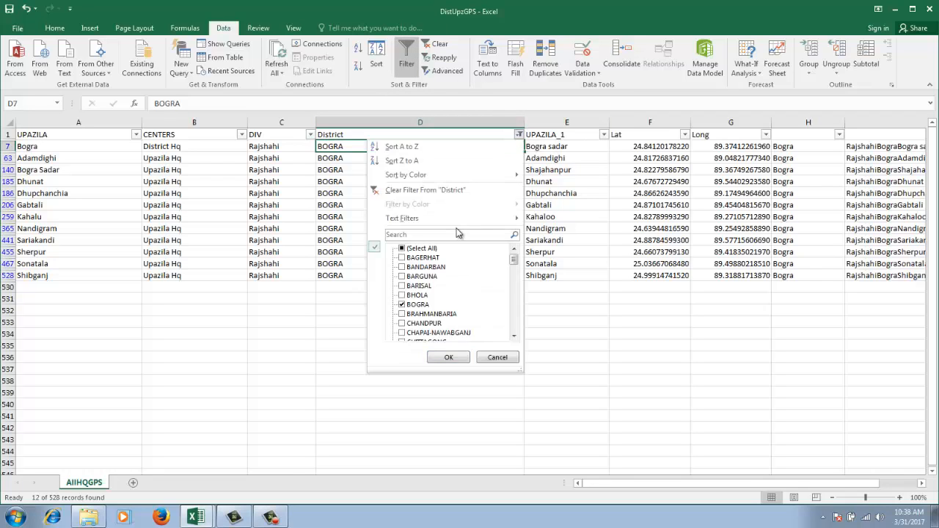
{"action": "left_click", "coordinate": [402, 251]}
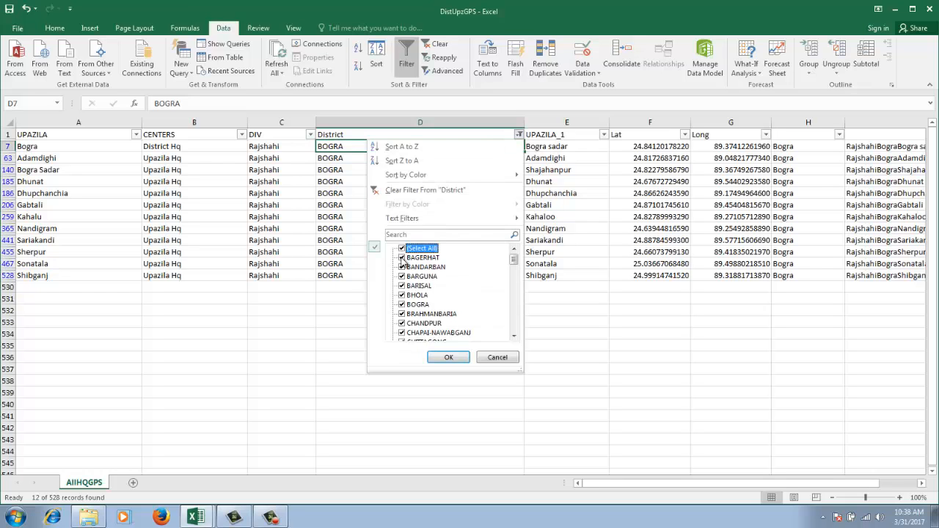
{"action": "left_click", "coordinate": [449, 357]}
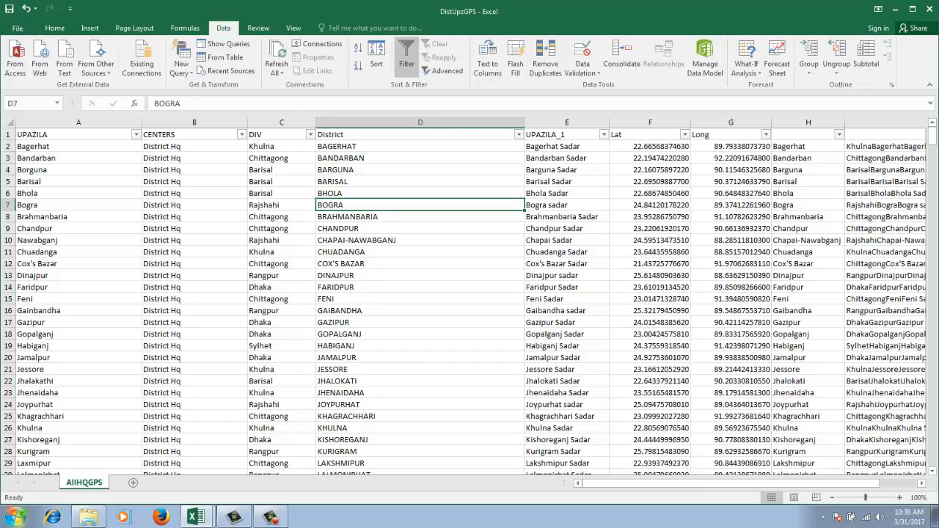
Look through the unfiltered records of the sheet, checking the District entries as far as the PANCHAGARH cell in row 79
{"action": "left_click", "coordinate": [7, 134]}
{"action": "left_click", "coordinate": [426, 240]}
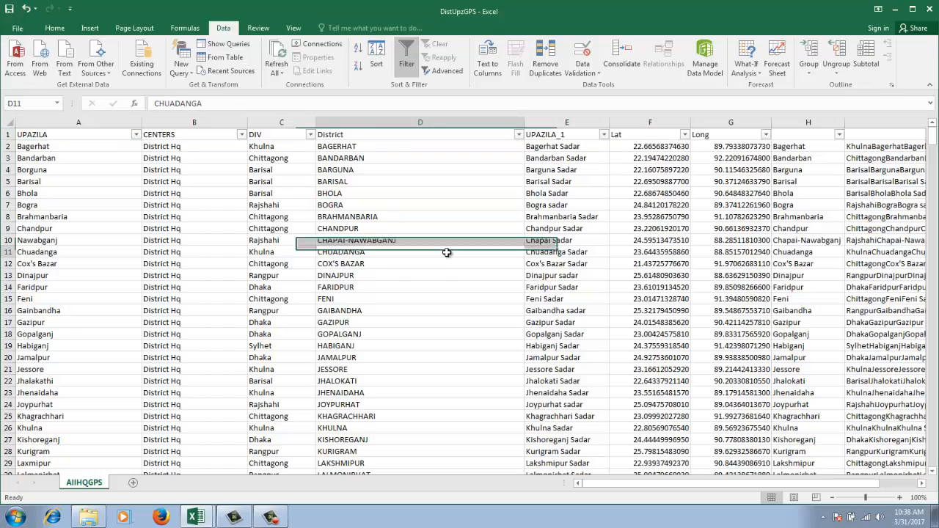
{"action": "left_click", "coordinate": [446, 252]}
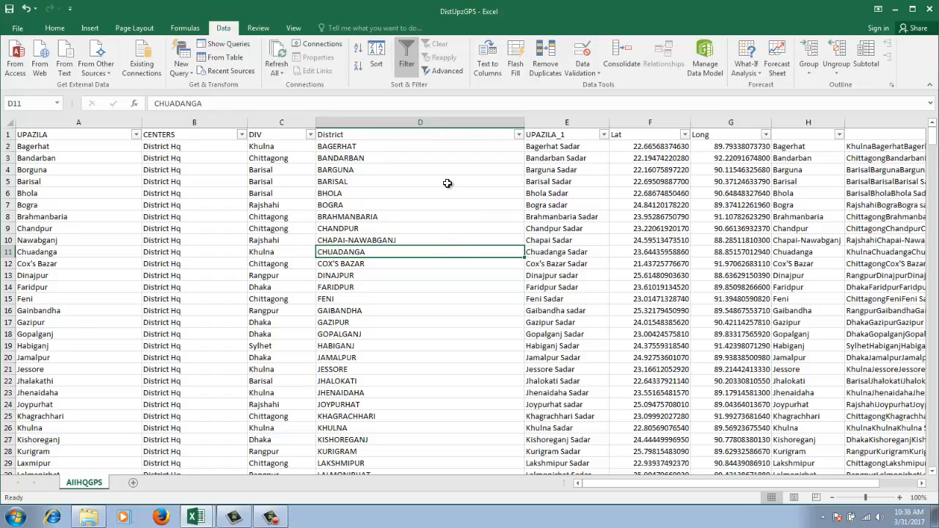
{"action": "scroll", "coordinate": [428, 223], "scroll_direction": "down", "scroll_amount": 14}
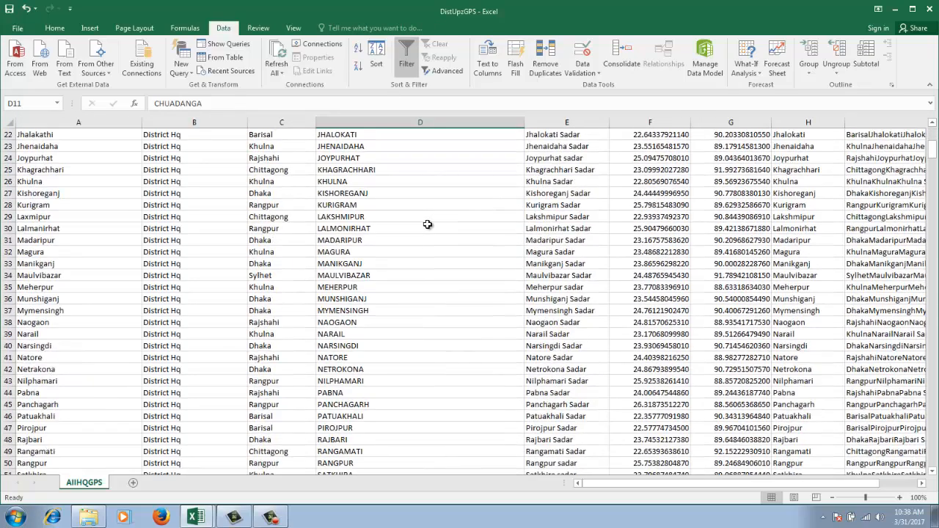
{"action": "scroll", "coordinate": [428, 224], "scroll_direction": "down", "scroll_amount": 5}
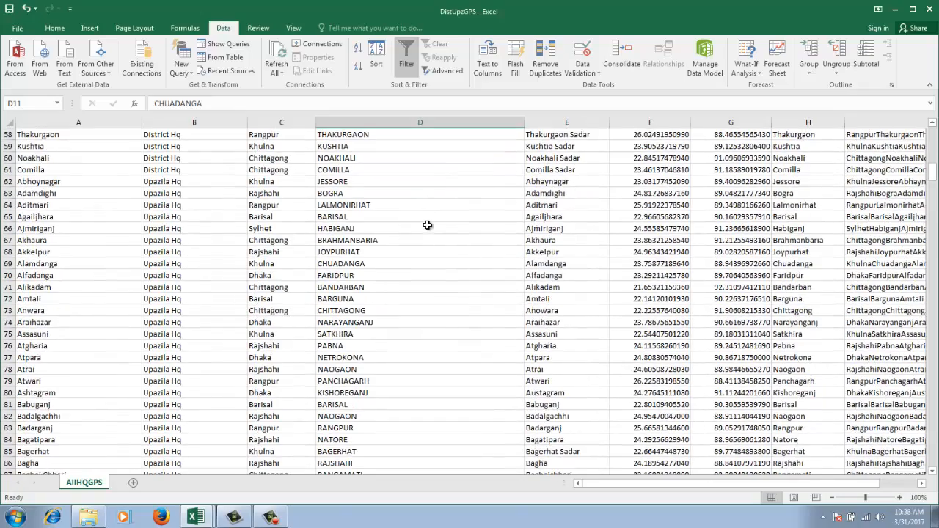
{"action": "scroll", "coordinate": [428, 225], "scroll_direction": "down", "scroll_amount": 8}
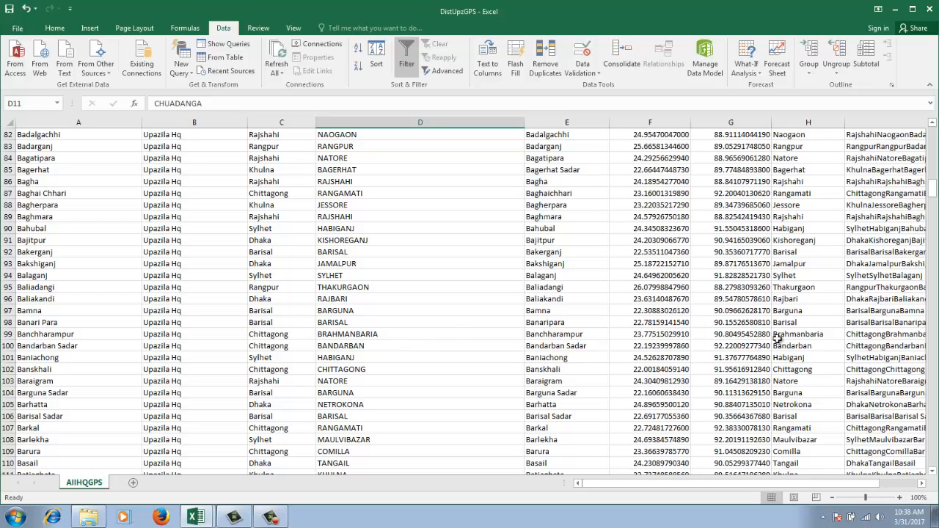
{"action": "scroll", "coordinate": [376, 328], "scroll_direction": "down", "scroll_amount": 6}
{"action": "scroll", "coordinate": [375, 328], "scroll_direction": "down", "scroll_amount": 9}
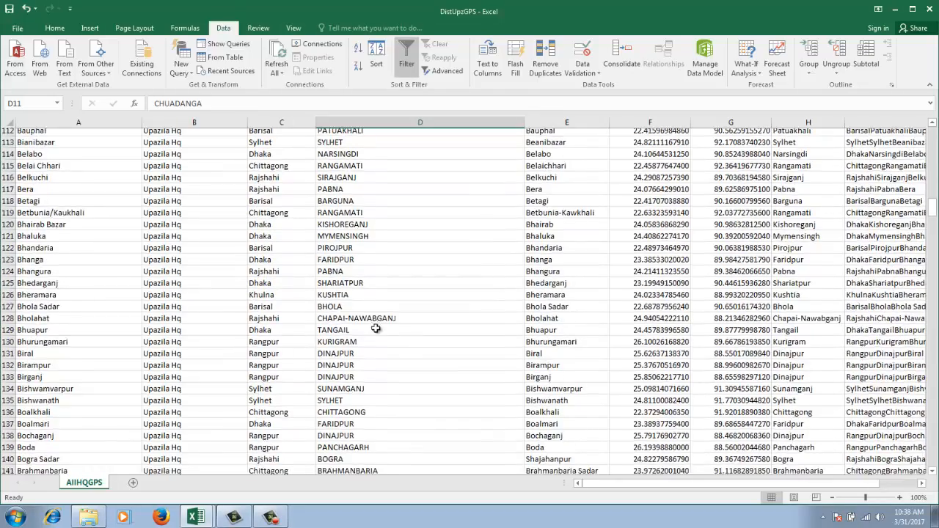
{"action": "scroll", "coordinate": [376, 327], "scroll_direction": "up", "scroll_amount": 5}
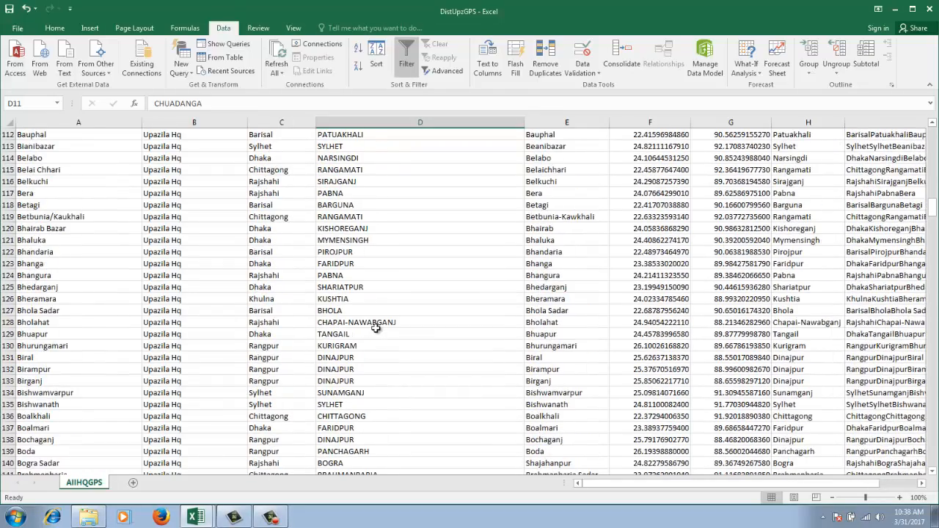
{"action": "scroll", "coordinate": [375, 328], "scroll_direction": "up", "scroll_amount": 6}
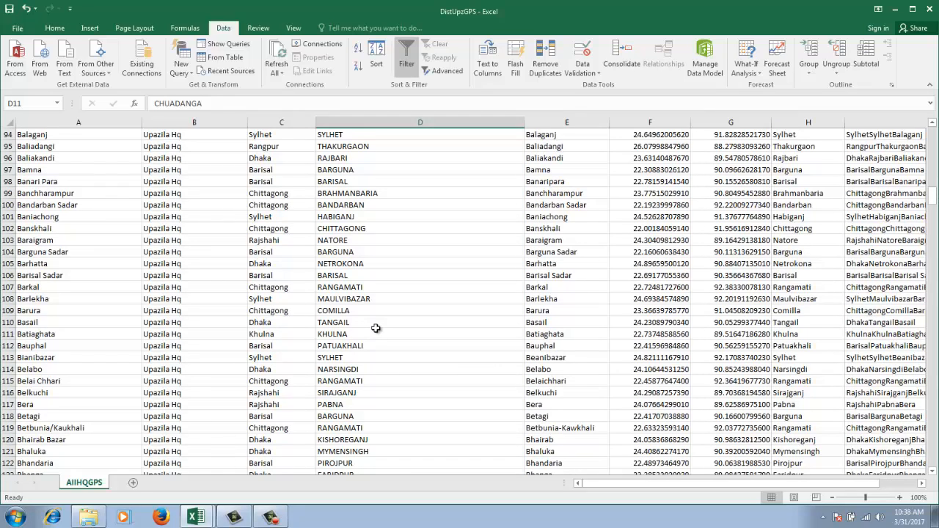
{"action": "scroll", "coordinate": [376, 328], "scroll_direction": "up", "scroll_amount": 5}
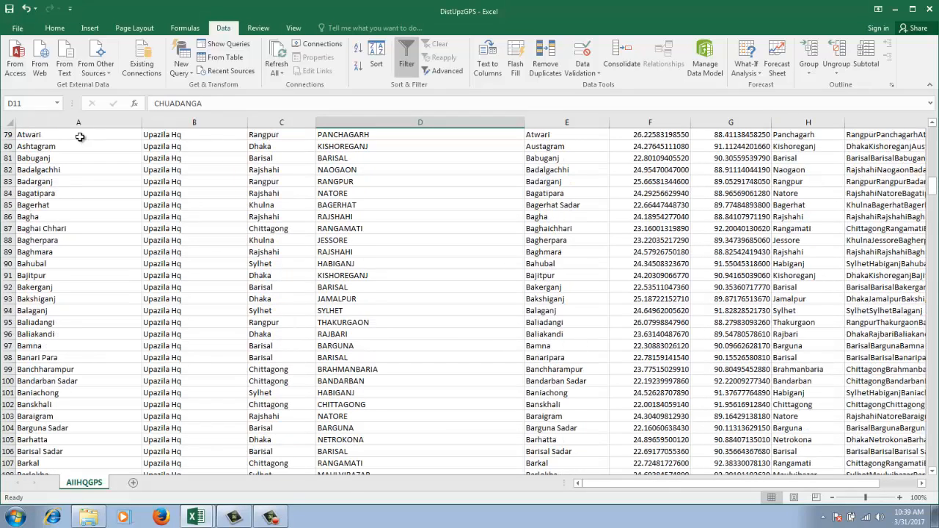
{"action": "left_click", "coordinate": [353, 135]}
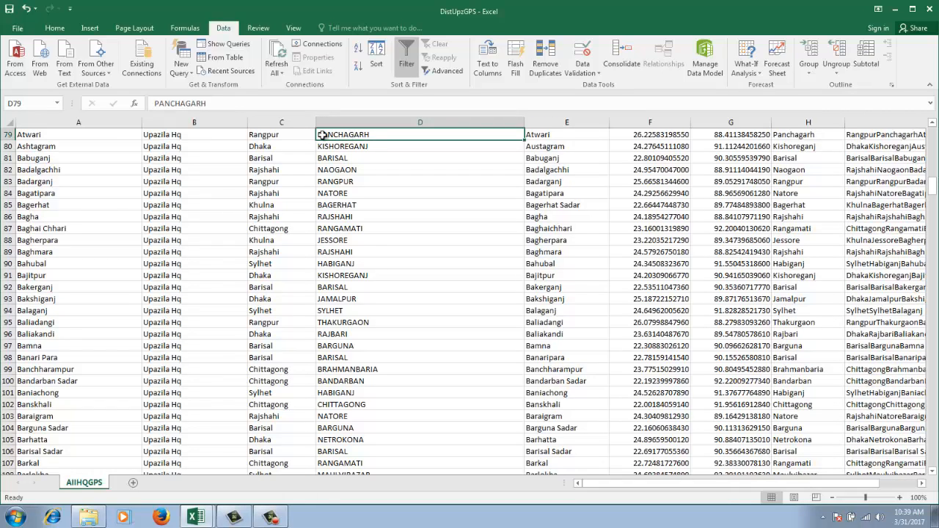
Freeze the sheet's top row so the column headings in row 1 stay in view
{"action": "left_click", "coordinate": [81, 135]}
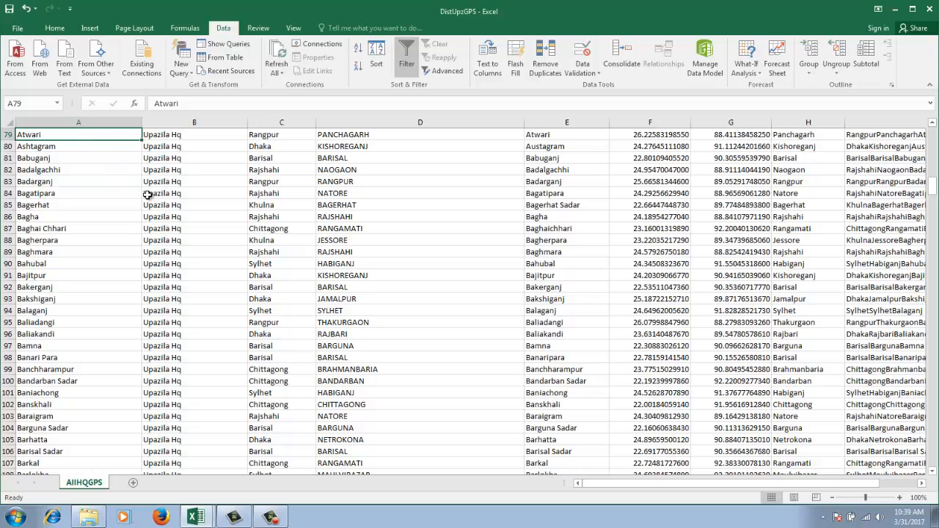
{"action": "scroll", "coordinate": [148, 194], "scroll_direction": "up", "scroll_amount": 20}
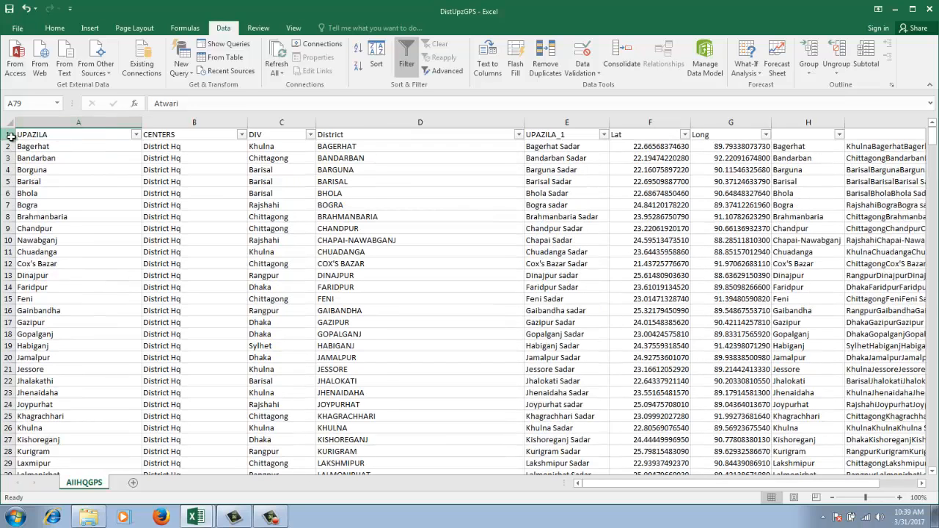
{"action": "left_click", "coordinate": [10, 137]}
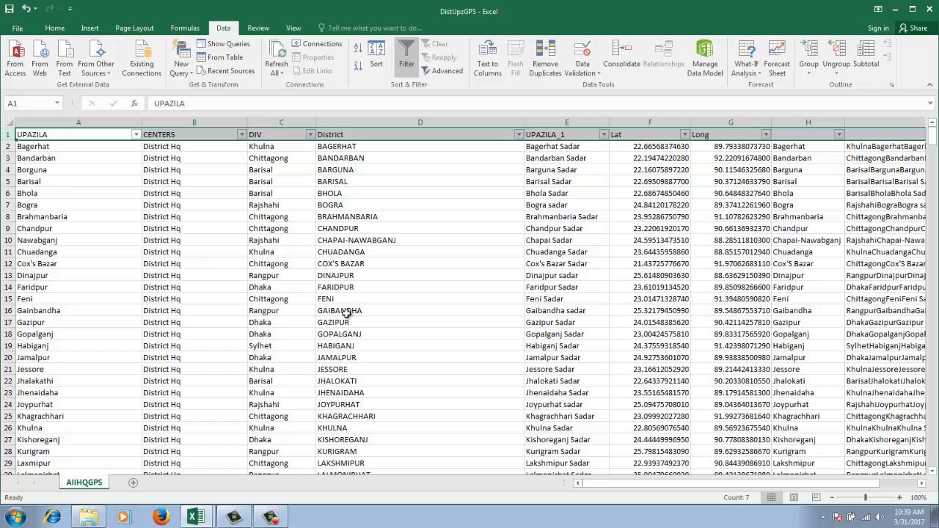
{"action": "left_click", "coordinate": [292, 29]}
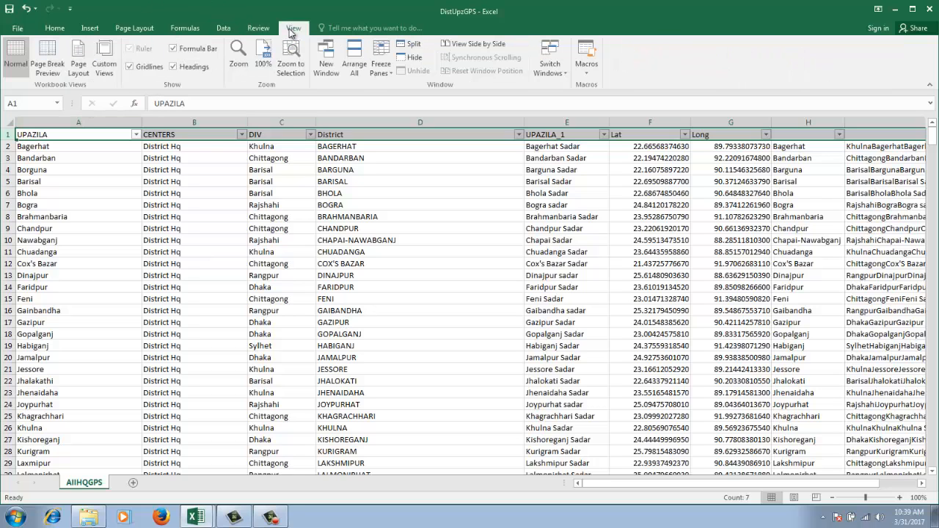
{"action": "left_click", "coordinate": [387, 73]}
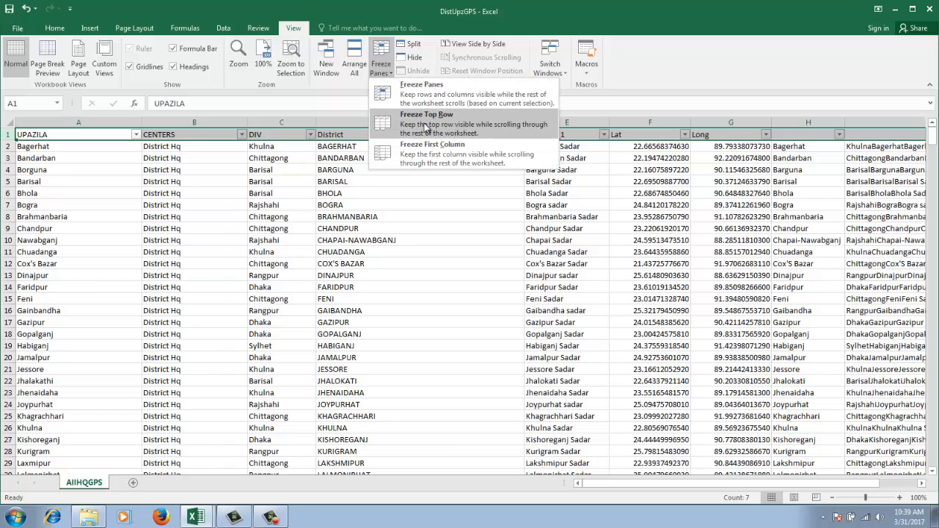
{"action": "left_click", "coordinate": [426, 126]}
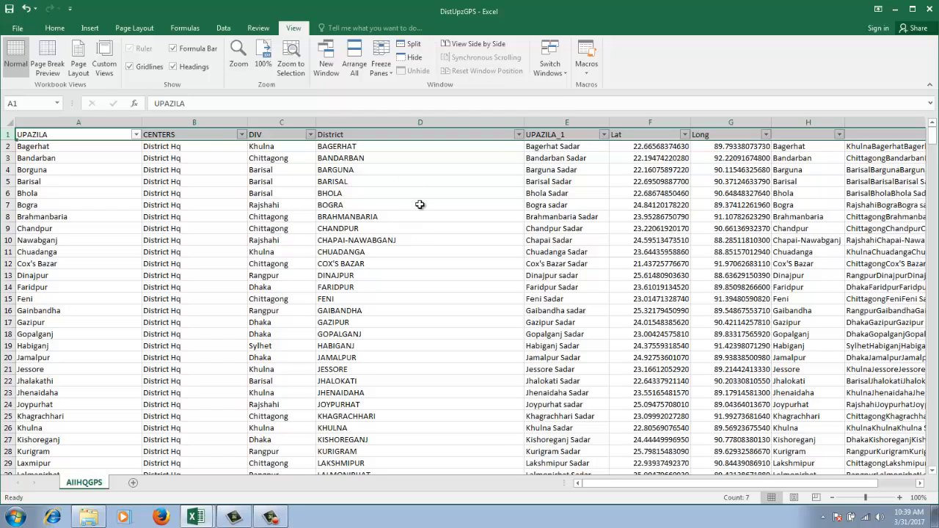
Scroll down the records and compare cells of rows 76 and 77 with the frozen District, UPAZILA_1 and other column headings
{"action": "left_click", "coordinate": [420, 205]}
{"action": "scroll", "coordinate": [420, 207], "scroll_direction": "down", "scroll_amount": 13}
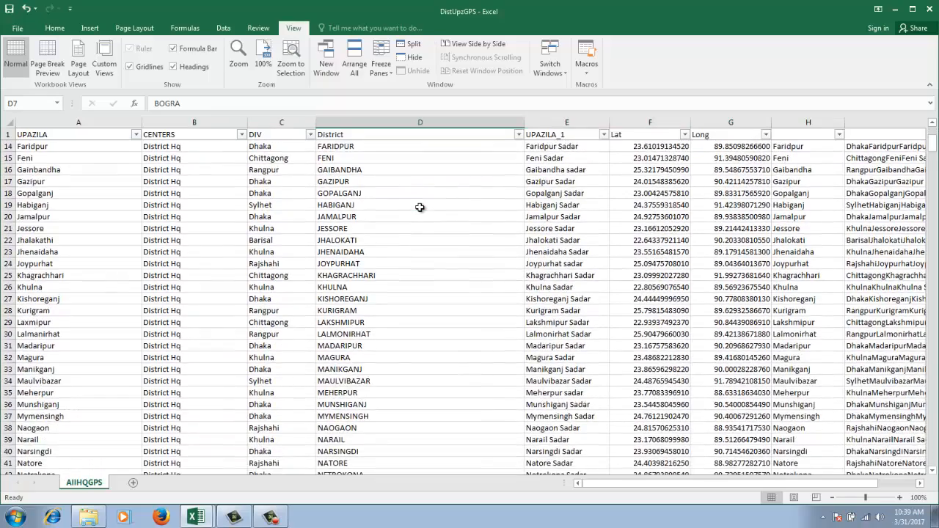
{"action": "scroll", "coordinate": [419, 210], "scroll_direction": "down", "scroll_amount": 4}
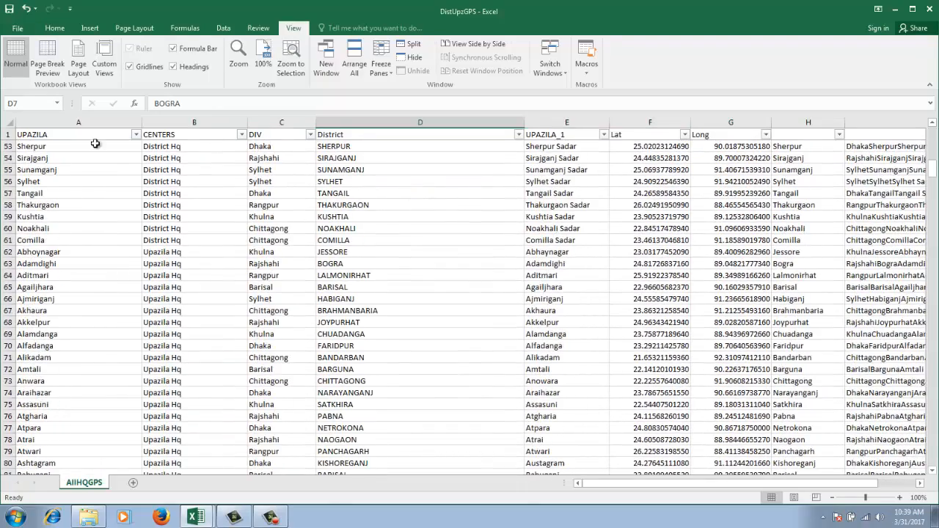
{"action": "left_click", "coordinate": [7, 134]}
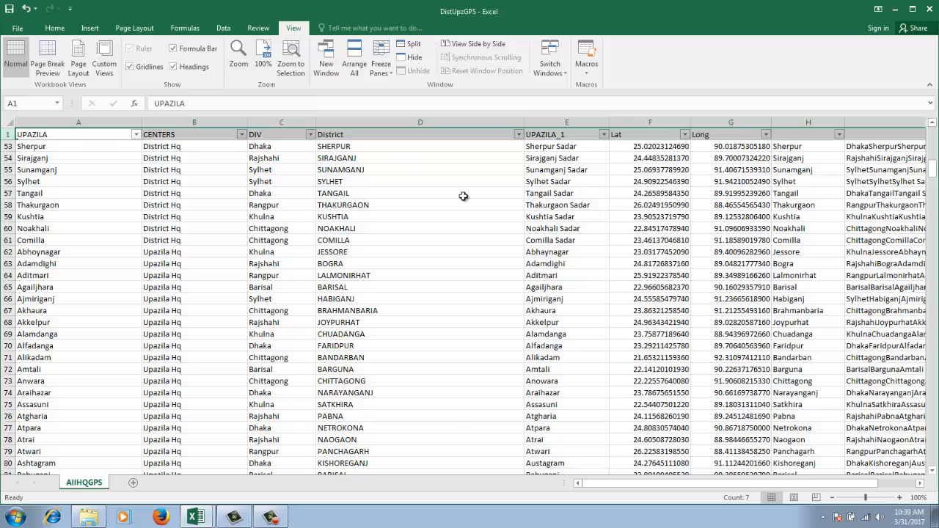
{"action": "scroll", "coordinate": [416, 271], "scroll_direction": "down", "scroll_amount": 4}
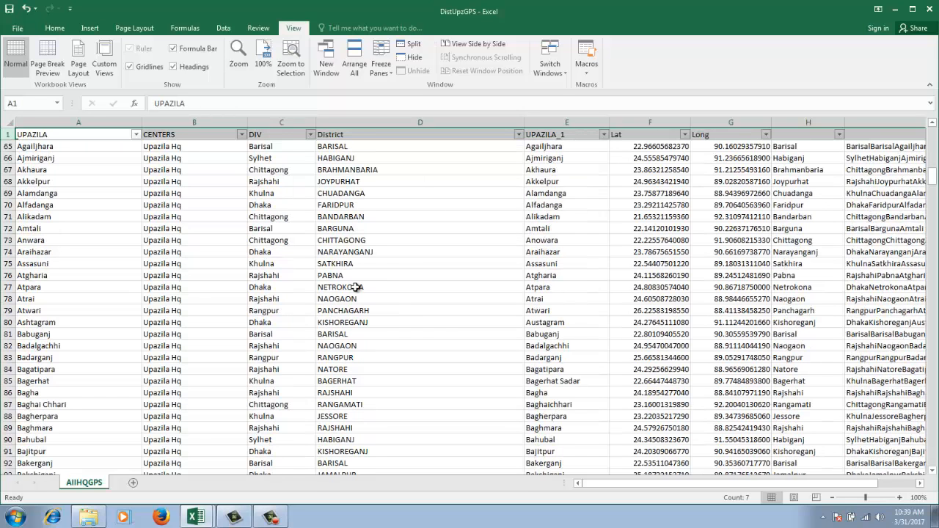
{"action": "left_click", "coordinate": [382, 290]}
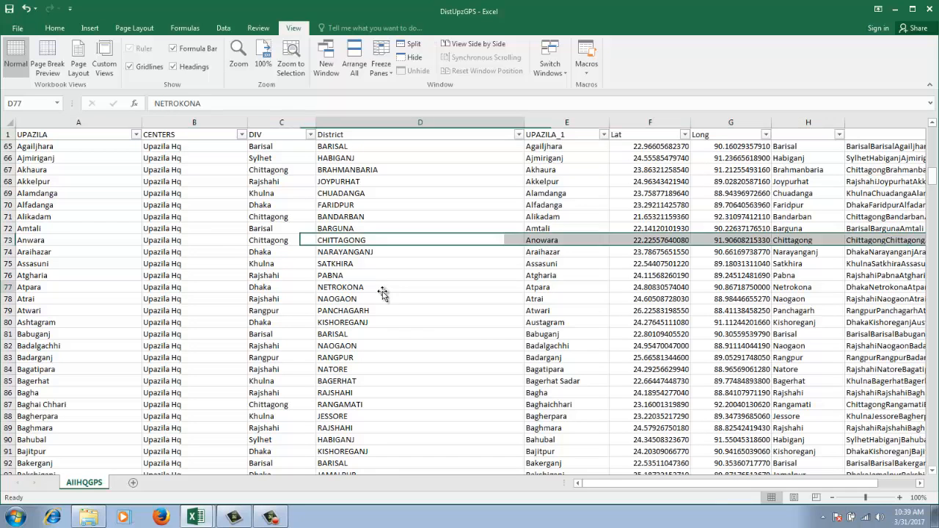
{"action": "left_click", "coordinate": [8, 287]}
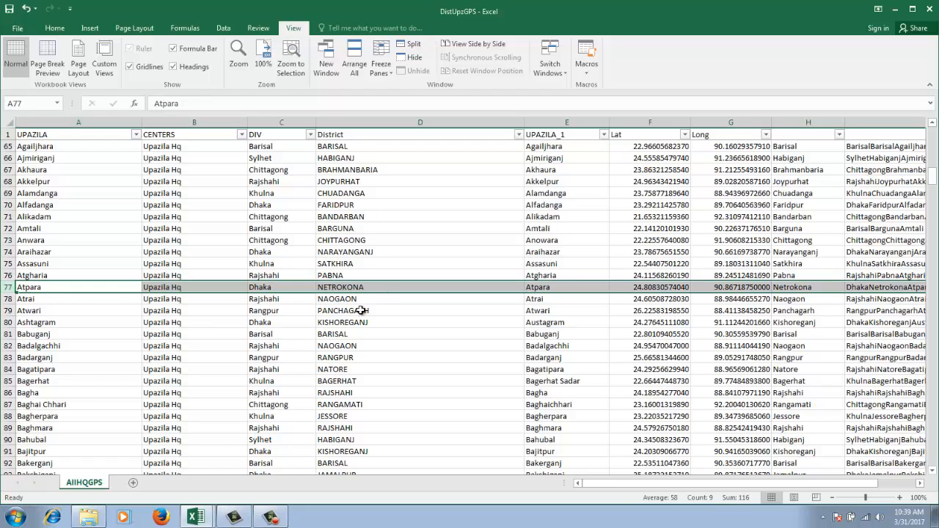
{"action": "left_click", "coordinate": [366, 288]}
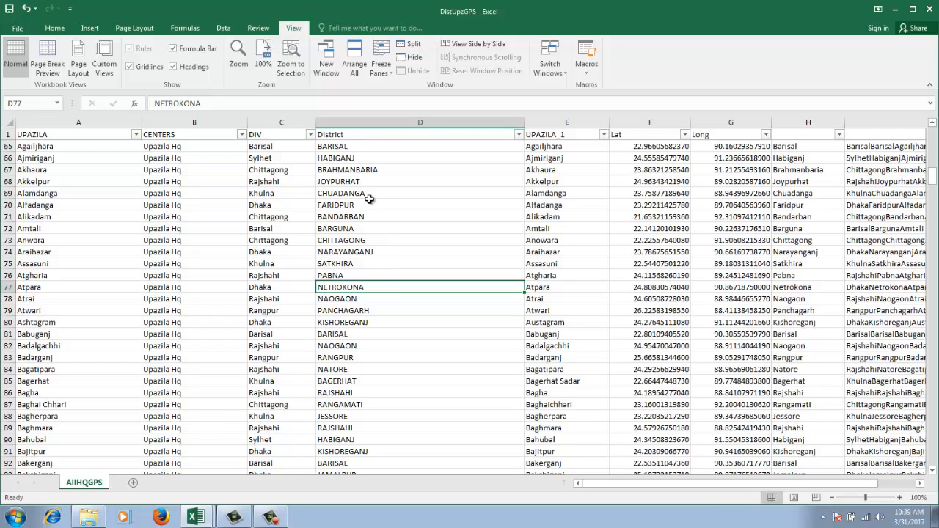
{"action": "left_click", "coordinate": [368, 134]}
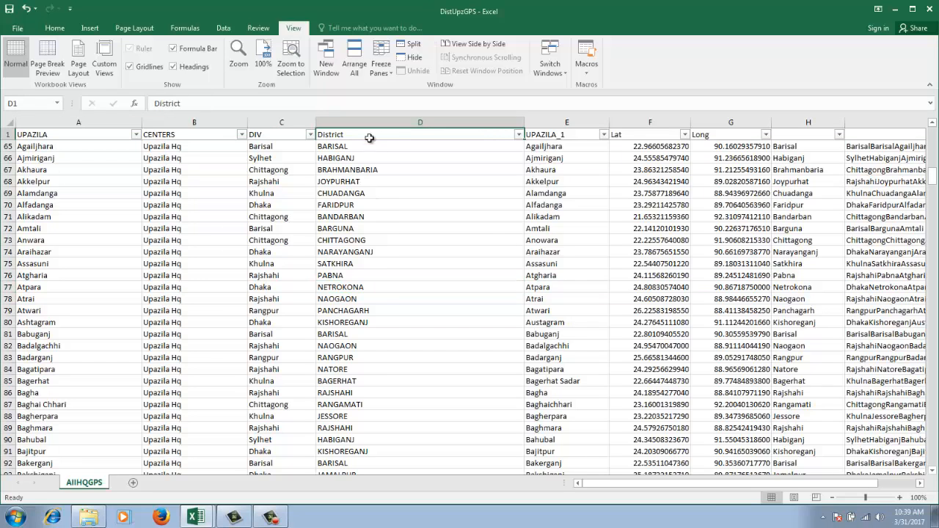
{"action": "left_click", "coordinate": [541, 277]}
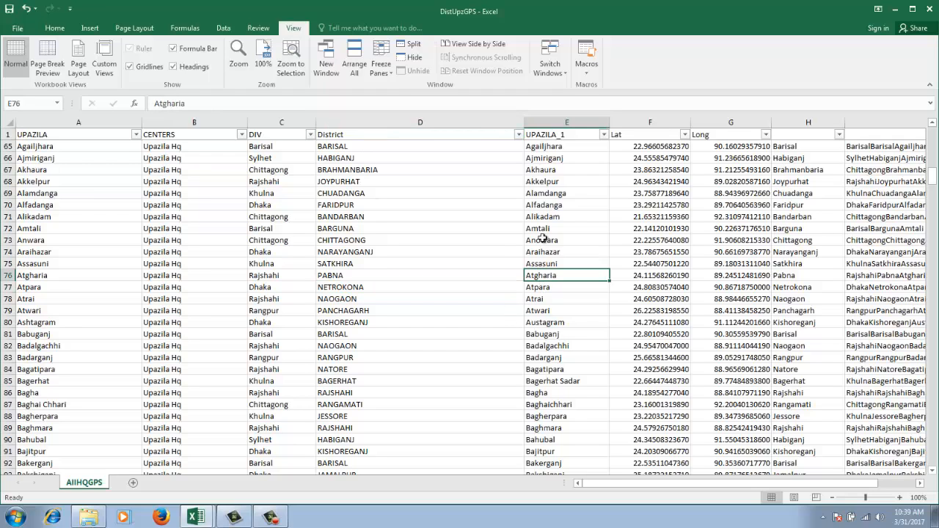
{"action": "left_click", "coordinate": [541, 136]}
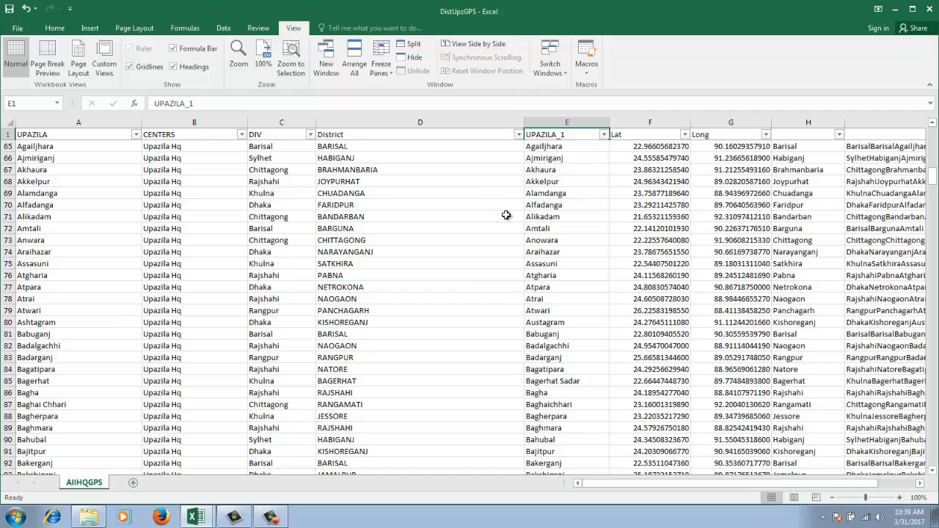
{"action": "left_click", "coordinate": [268, 287]}
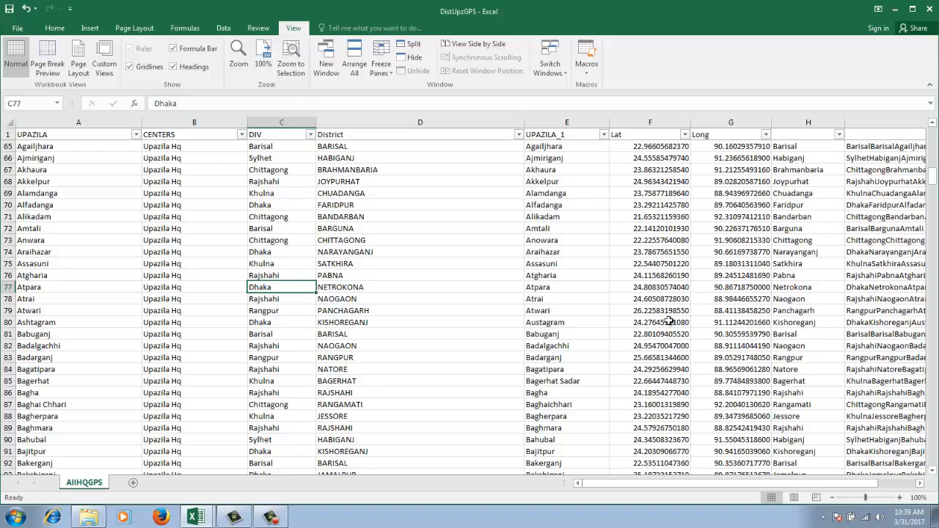
{"action": "scroll", "coordinate": [487, 283], "scroll_direction": "down", "scroll_amount": 2}
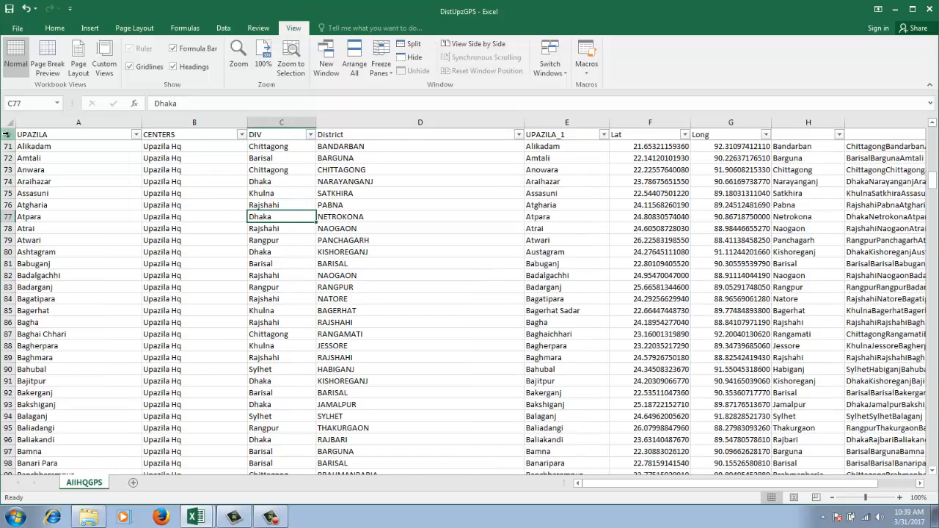
Freeze the first column, UPAZILA, and check that it stays in place across the sheet's other columns
{"action": "scroll", "coordinate": [377, 287], "scroll_direction": "up", "scroll_amount": 10}
{"action": "scroll", "coordinate": [378, 286], "scroll_direction": "up", "scroll_amount": 13}
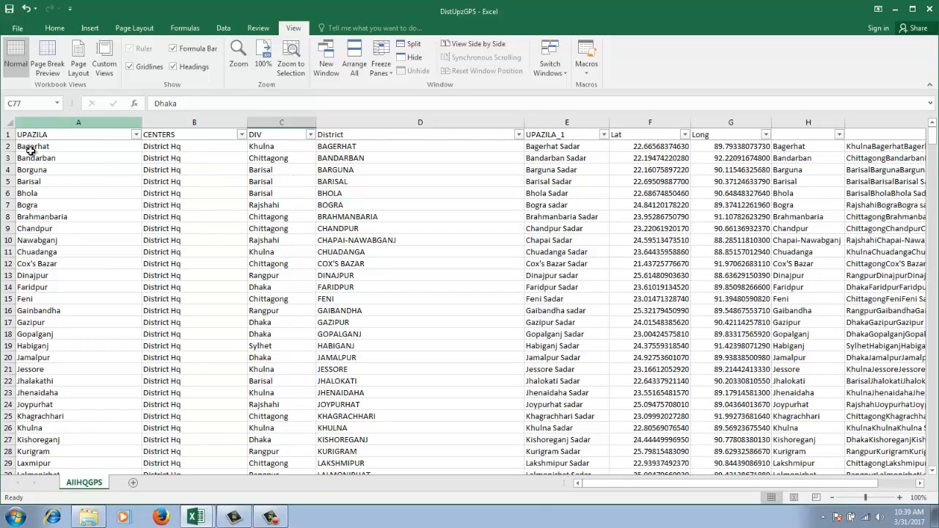
{"action": "left_click", "coordinate": [39, 124]}
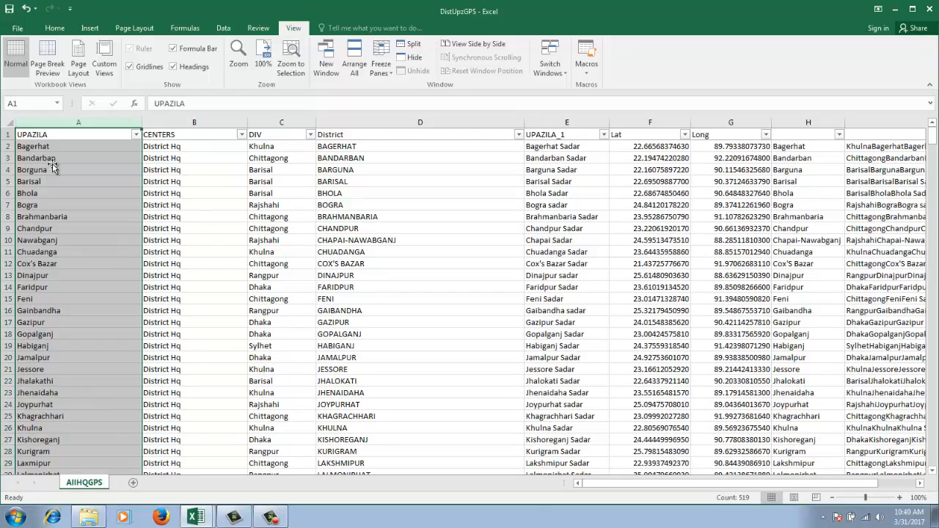
{"action": "left_click", "coordinate": [381, 65]}
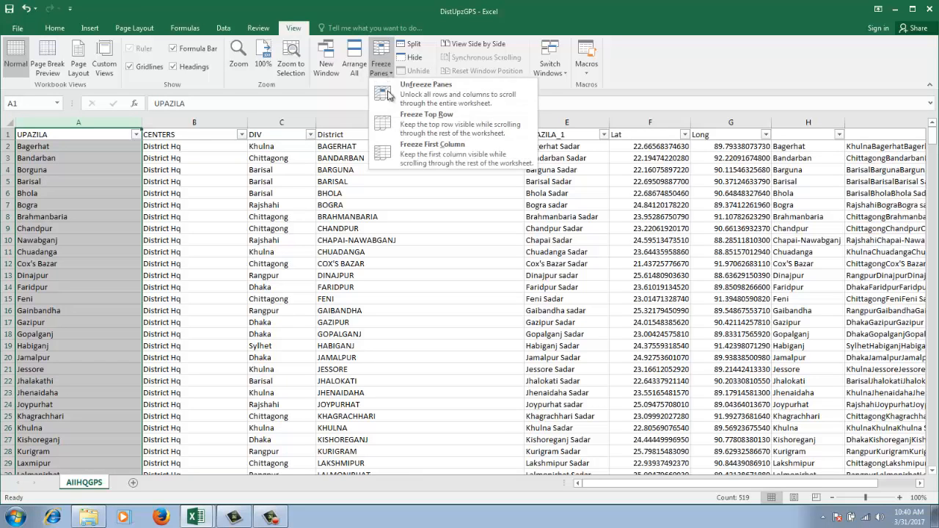
{"action": "left_click", "coordinate": [425, 156]}
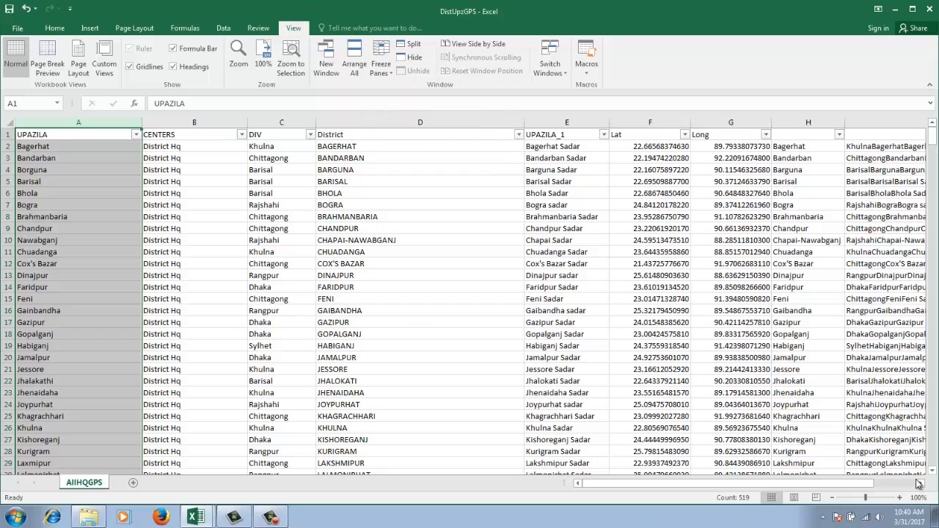
{"action": "scroll", "coordinate": [920, 485], "scroll_direction": "right", "scroll_amount": 5}
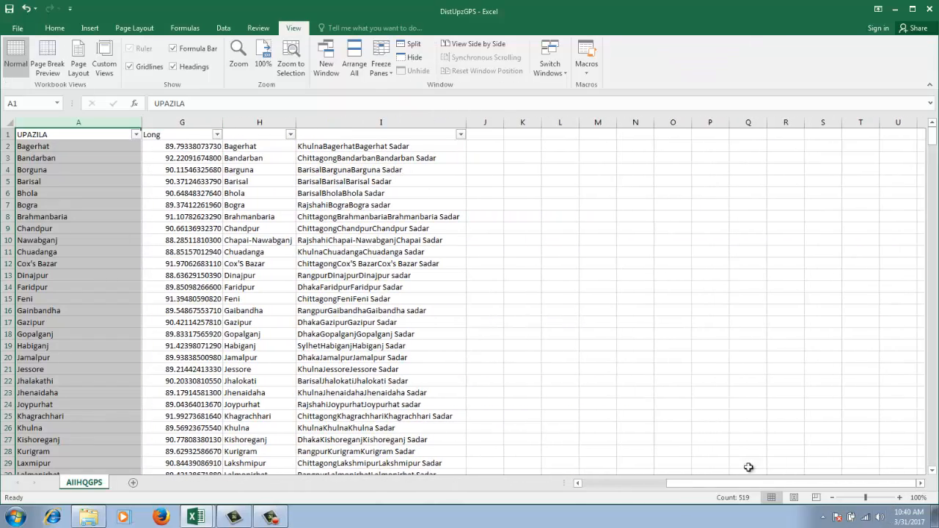
{"action": "scroll", "coordinate": [579, 485], "scroll_direction": "left", "scroll_amount": 5}
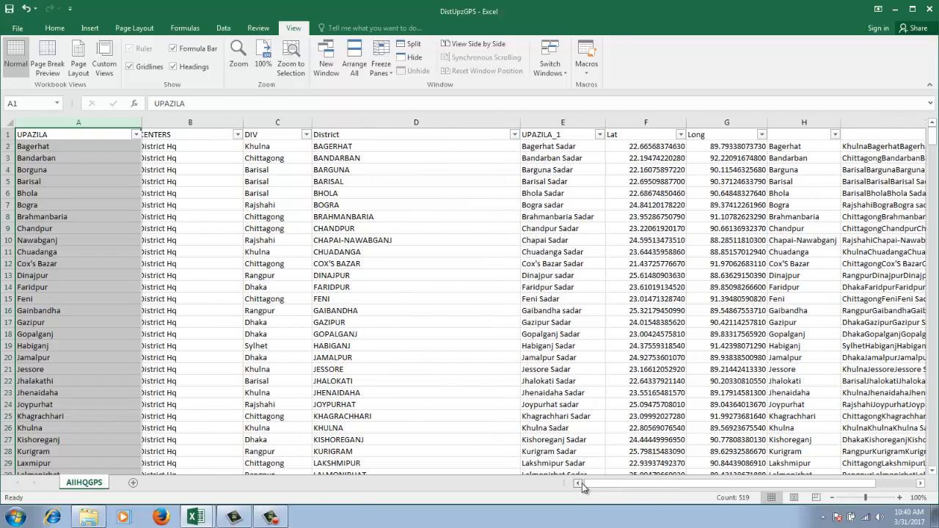